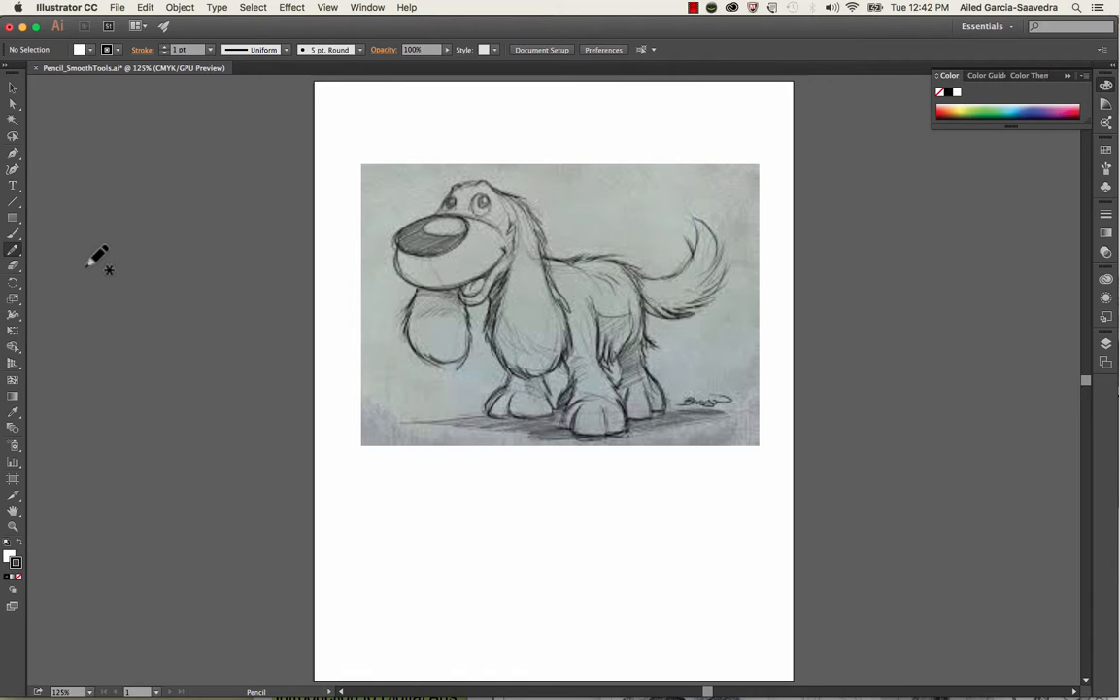
Accept the Pencil tool options and set a red F70B38 stroke with no fill
double_click(15, 249)
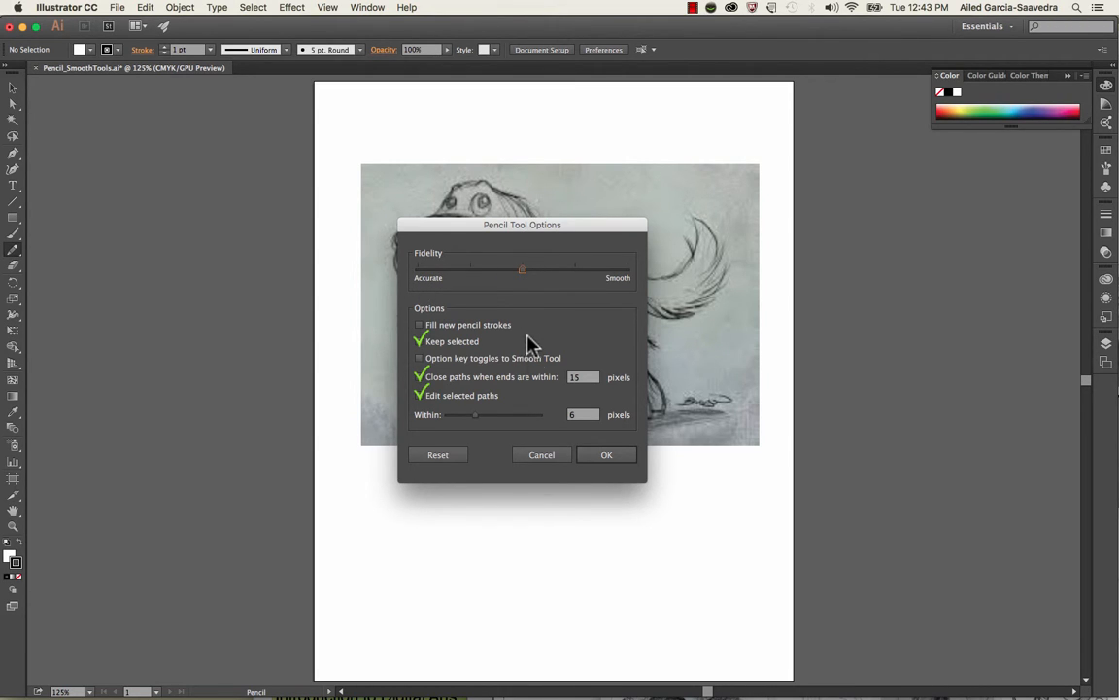
click(600, 456)
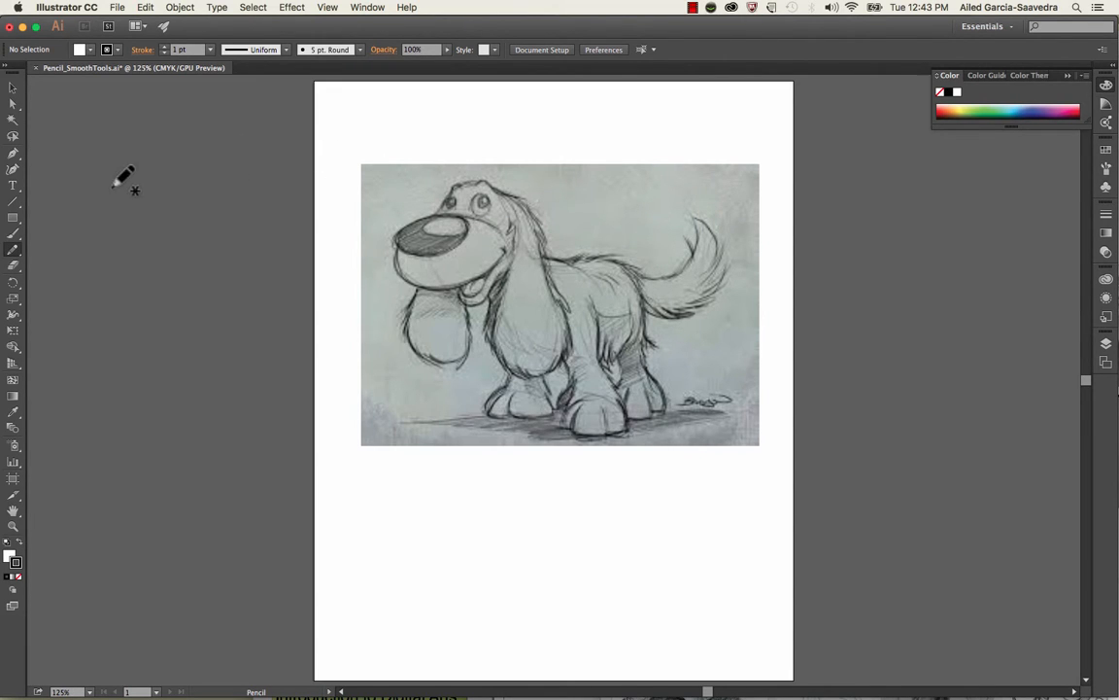
double_click(16, 567)
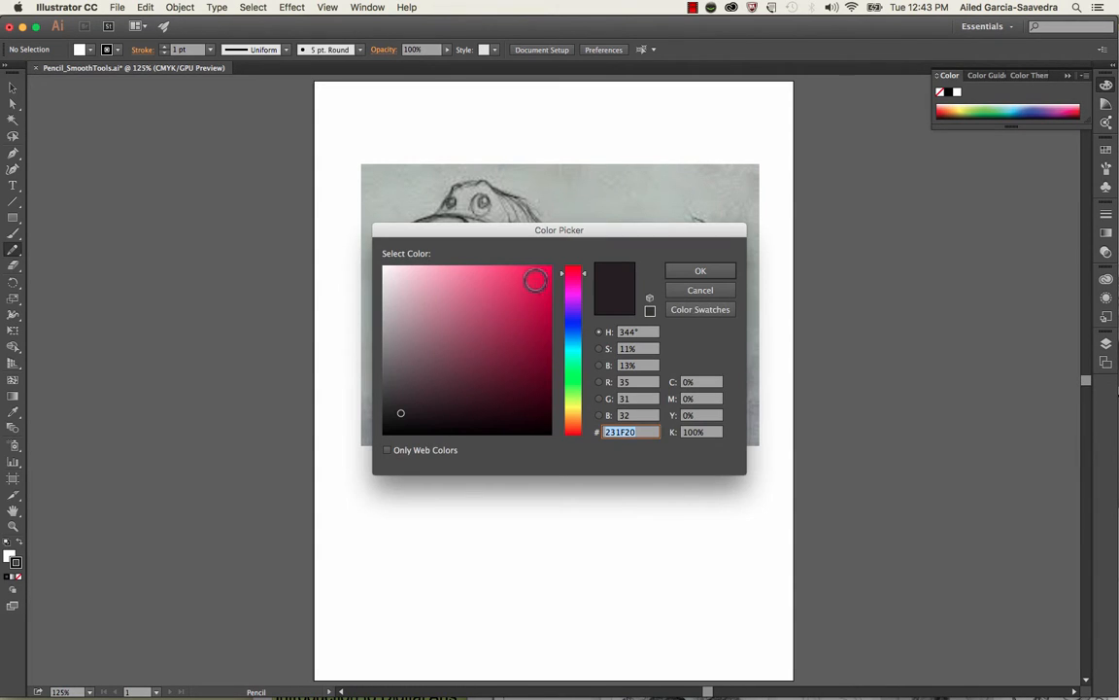
click(545, 270)
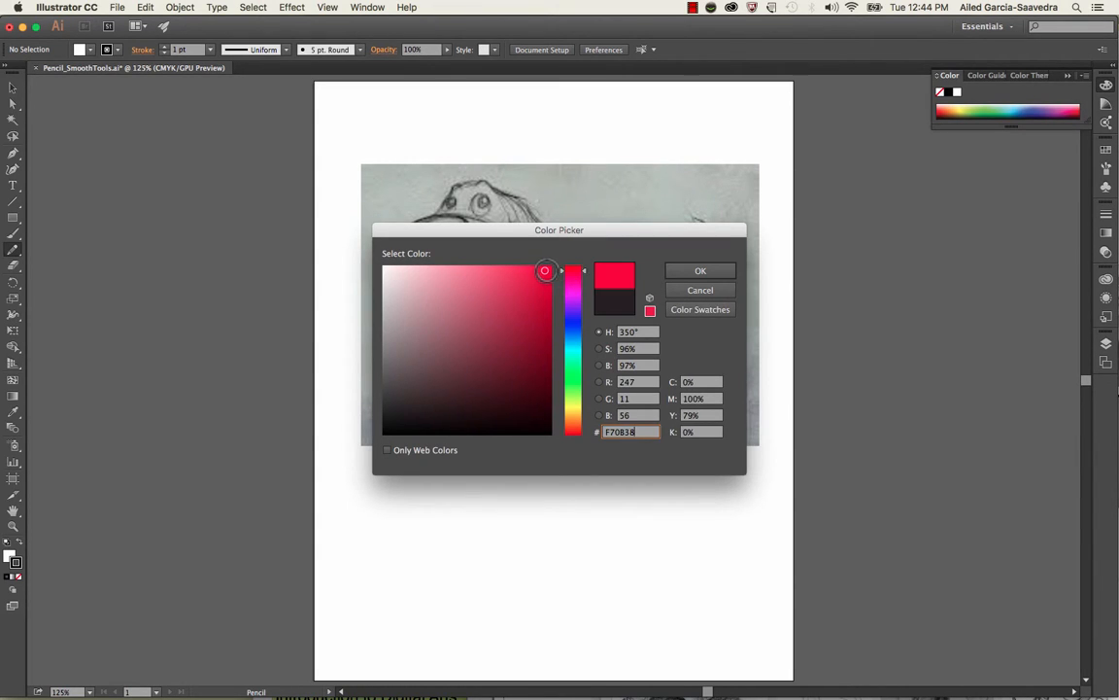
click(707, 271)
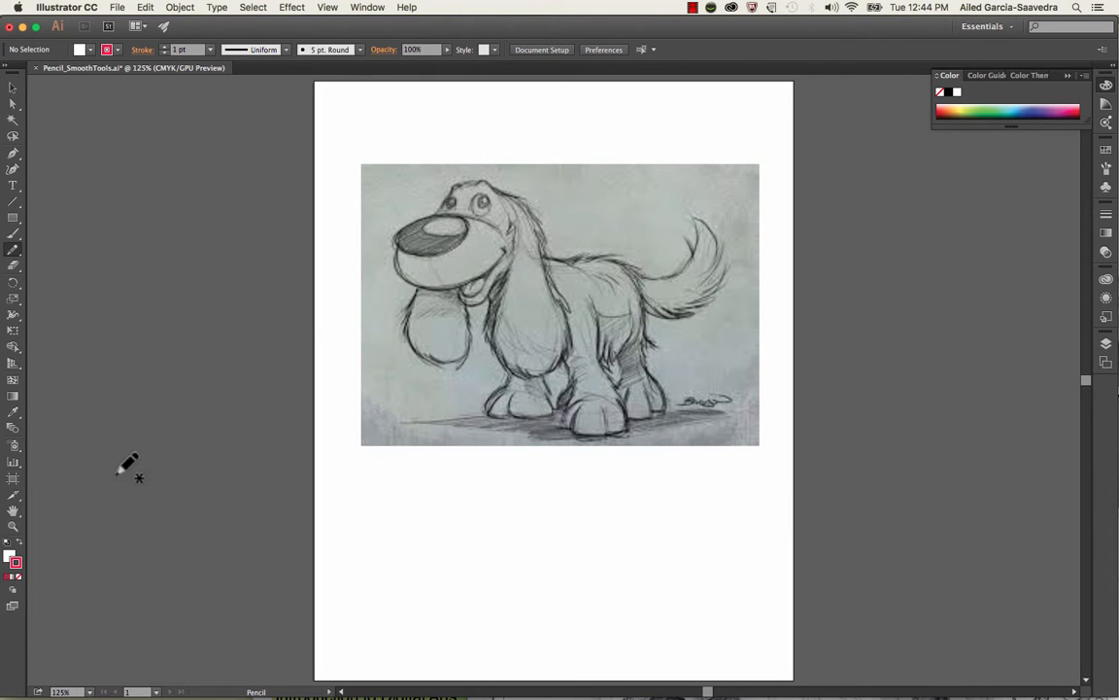
click(9, 560)
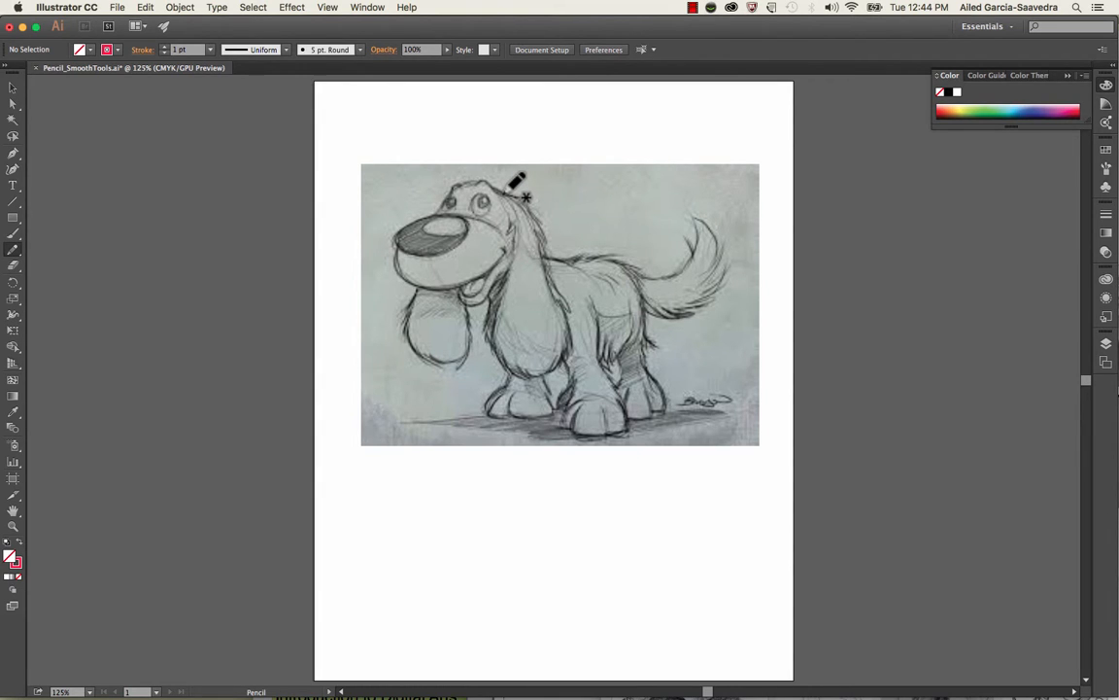
Trace the dog's head with the Pencil tool as a closed outline about 1.37 × 1.72 in
mouse_move(509, 191)
mouse_down()
mouse_move(483, 180)
mouse_move(444, 202)
mouse_up()
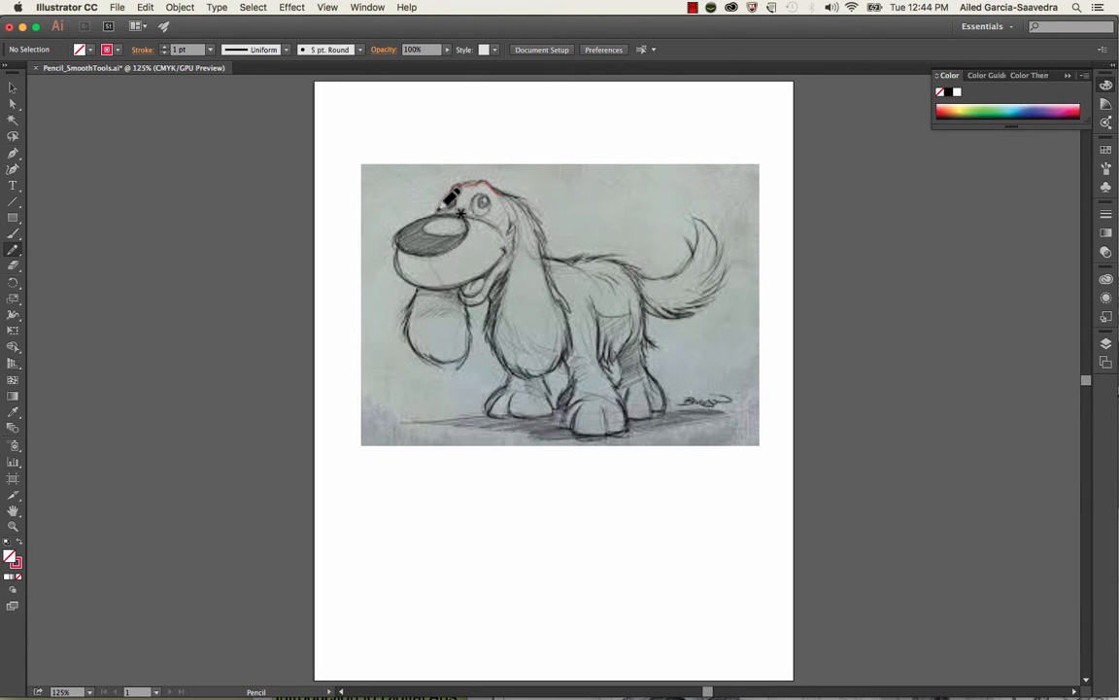
mouse_move(444, 202)
mouse_down()
mouse_move(433, 255)
mouse_move(456, 283)
mouse_move(492, 269)
mouse_move(506, 248)
mouse_move(512, 193)
mouse_up()
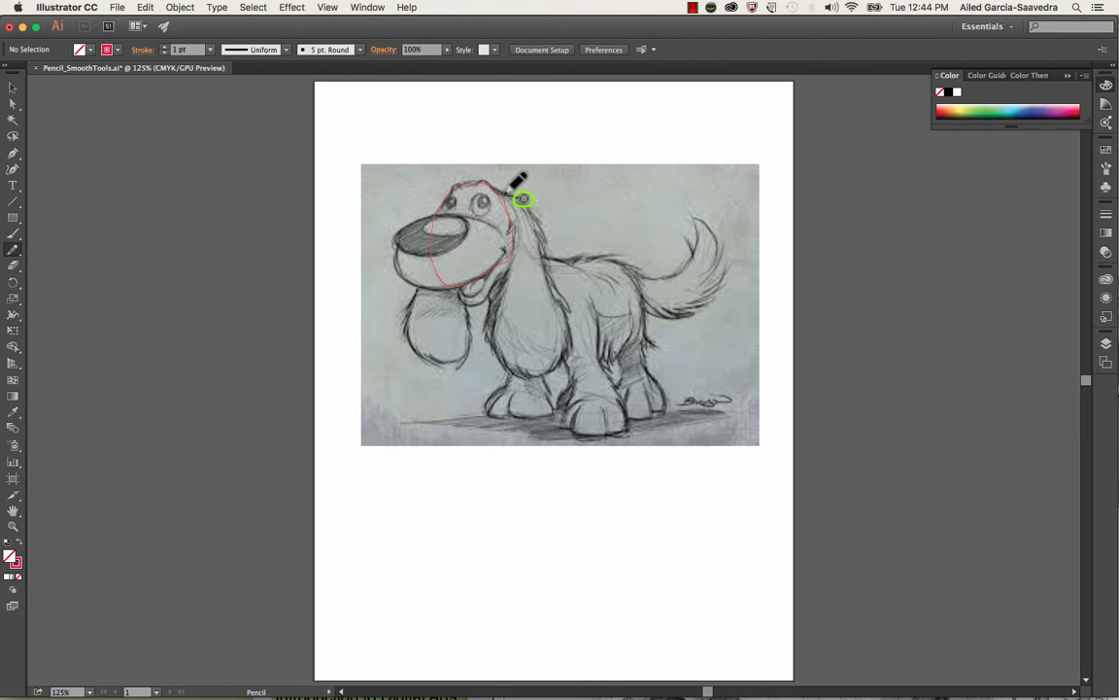
drag(512, 190, 511, 191)
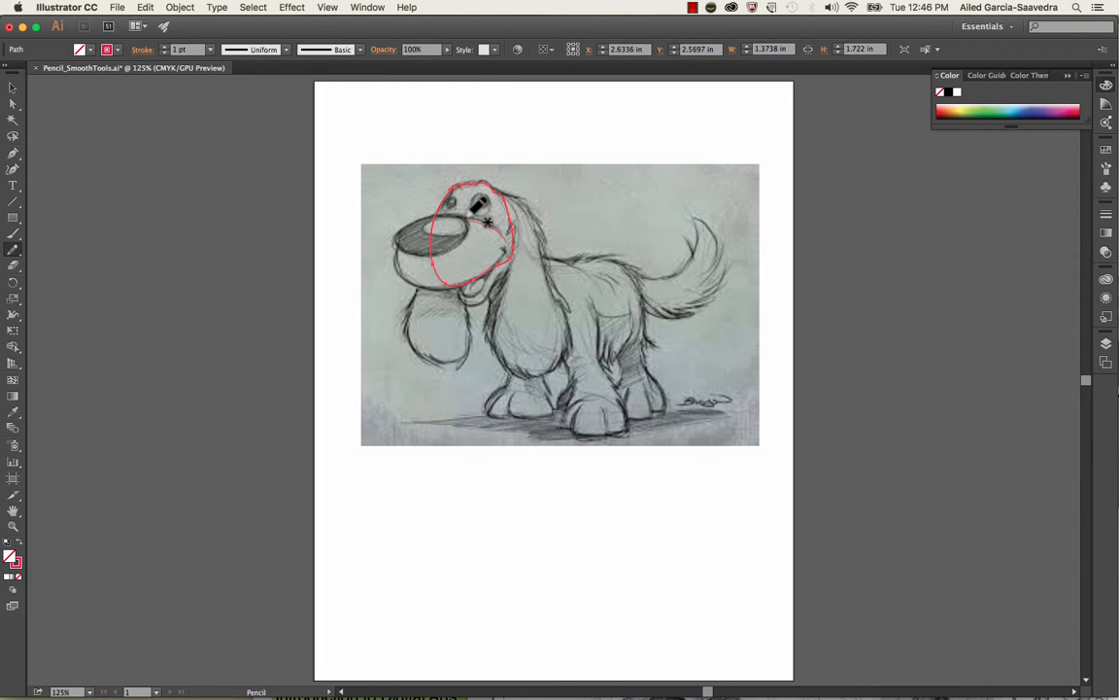
Trace the muzzle (about 1.86 × 1.27 in), nose (1.22 × 0.70 in), nose highlight (0.77 × 0.35 in) and furry near ear (1.40 × 3.04 in)
mouse_move(442, 208)
mouse_down()
mouse_move(400, 227)
mouse_move(404, 256)
mouse_move(512, 238)
mouse_up()
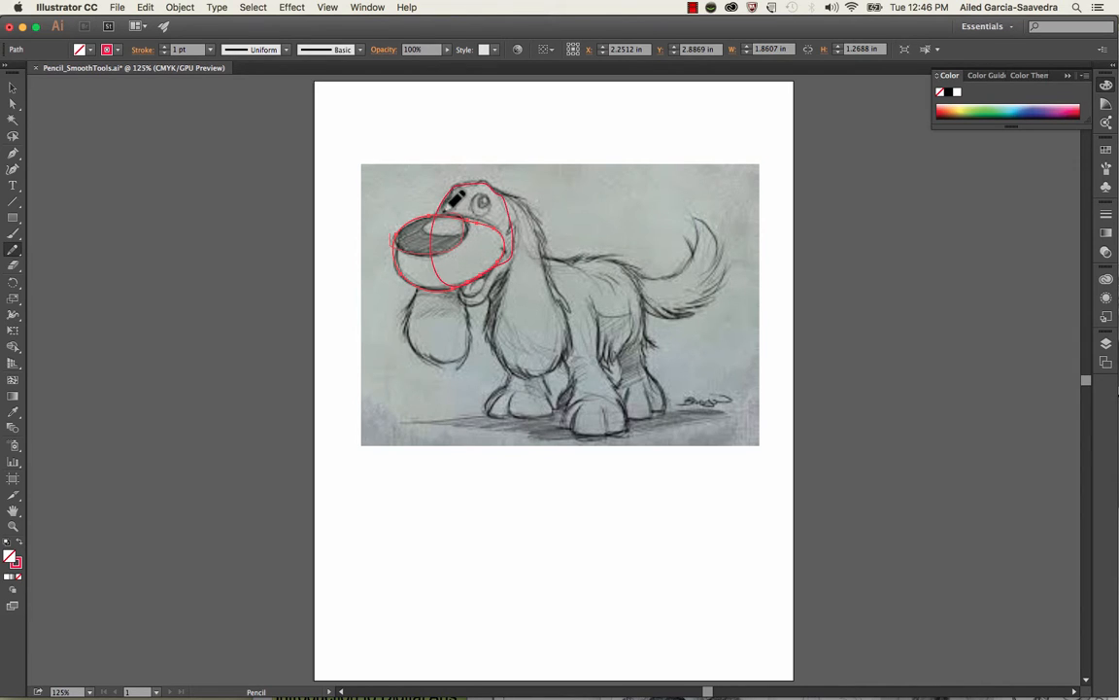
drag(393, 236, 391, 241)
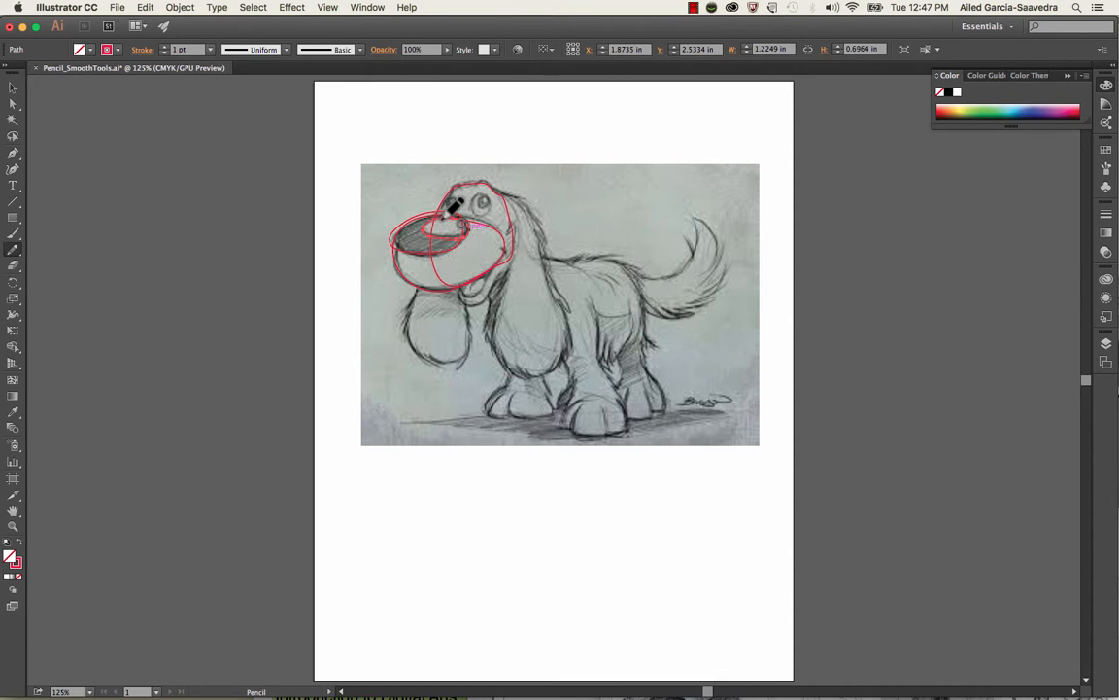
drag(444, 218, 451, 216)
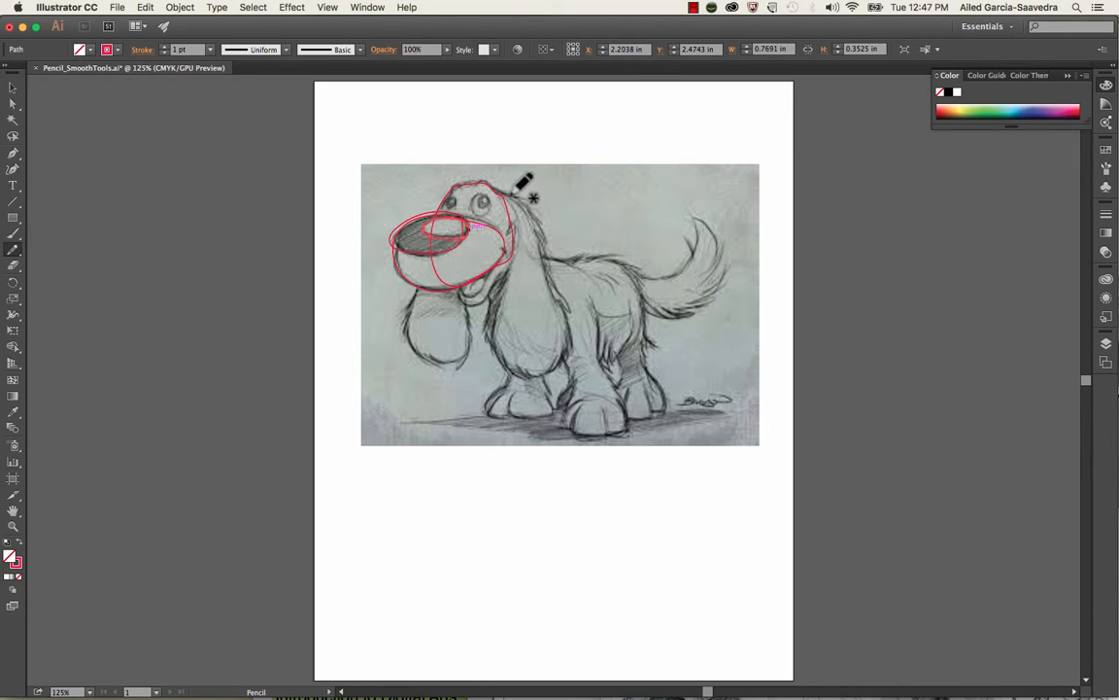
mouse_move(514, 193)
mouse_down()
mouse_move(576, 327)
mouse_move(550, 370)
mouse_move(521, 372)
mouse_move(494, 335)
mouse_move(512, 243)
mouse_move(507, 187)
mouse_up()
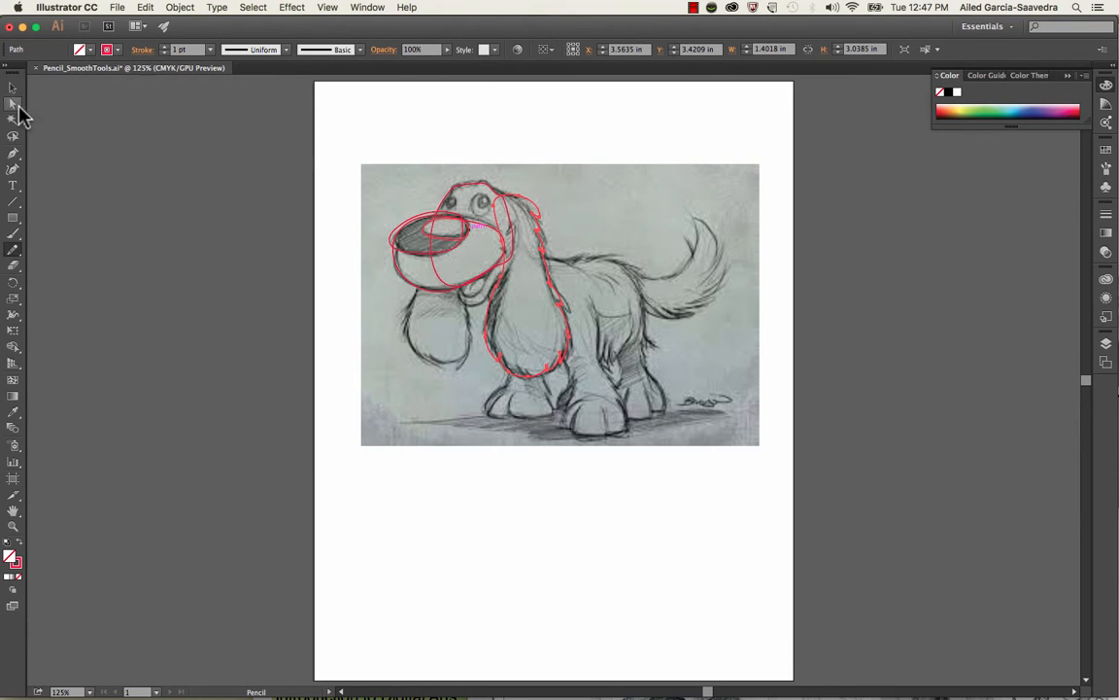
Select an anchor point at the top of the near ear's outline with Direct Selection and check the anchor conversion options
click(16, 107)
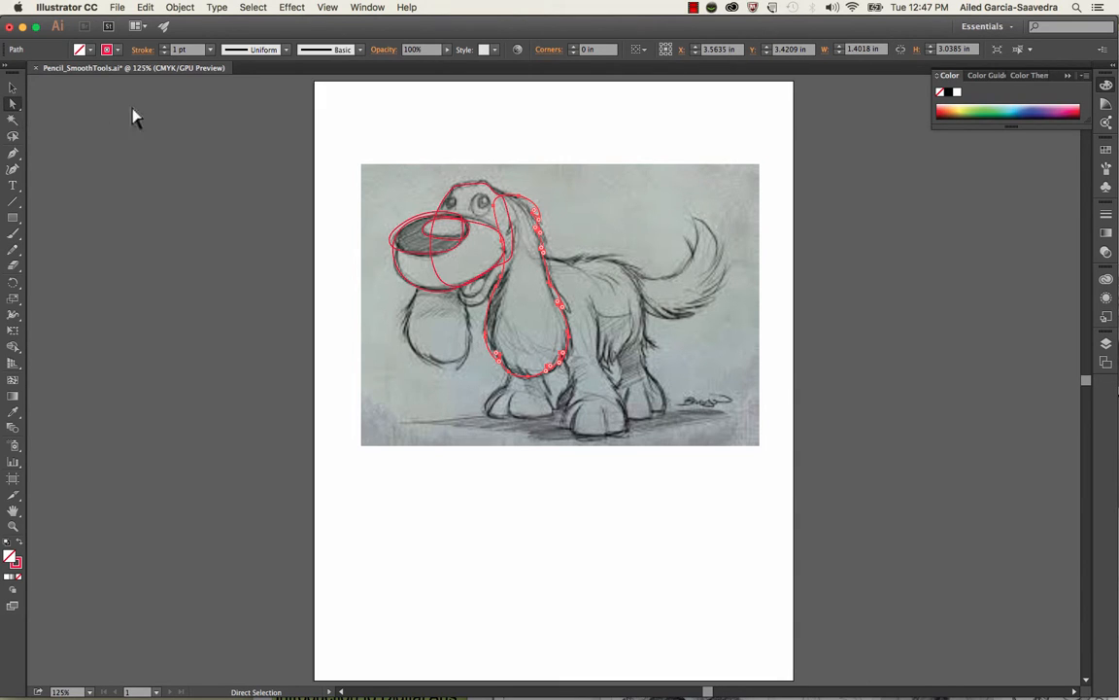
click(510, 165)
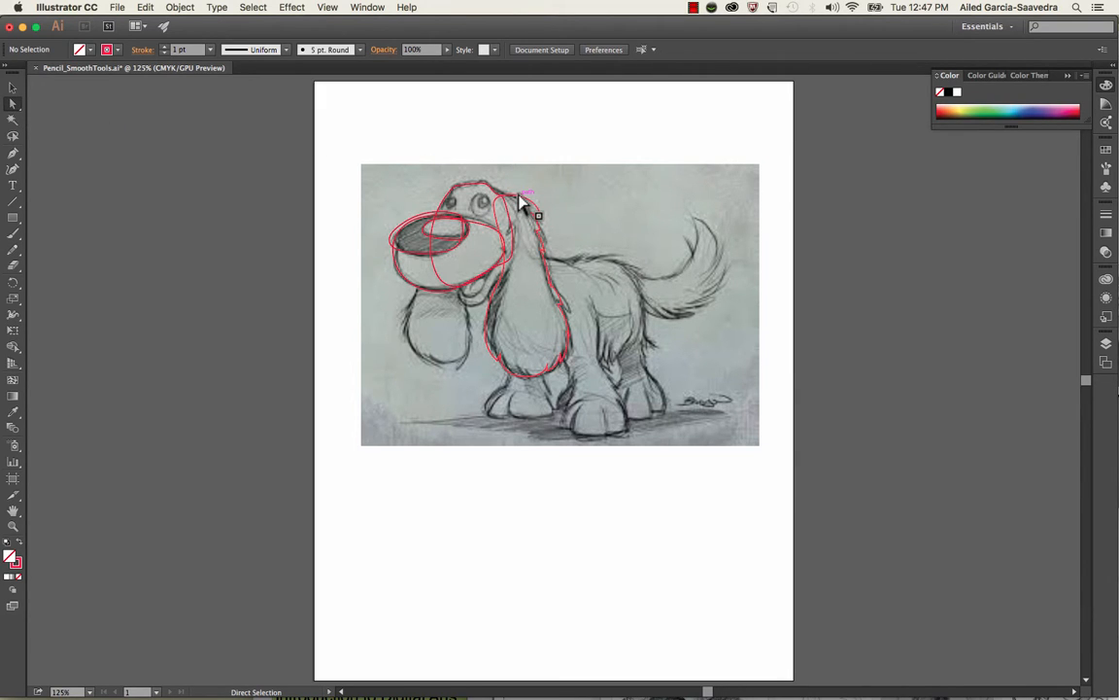
drag(521, 200, 495, 226)
click(510, 193)
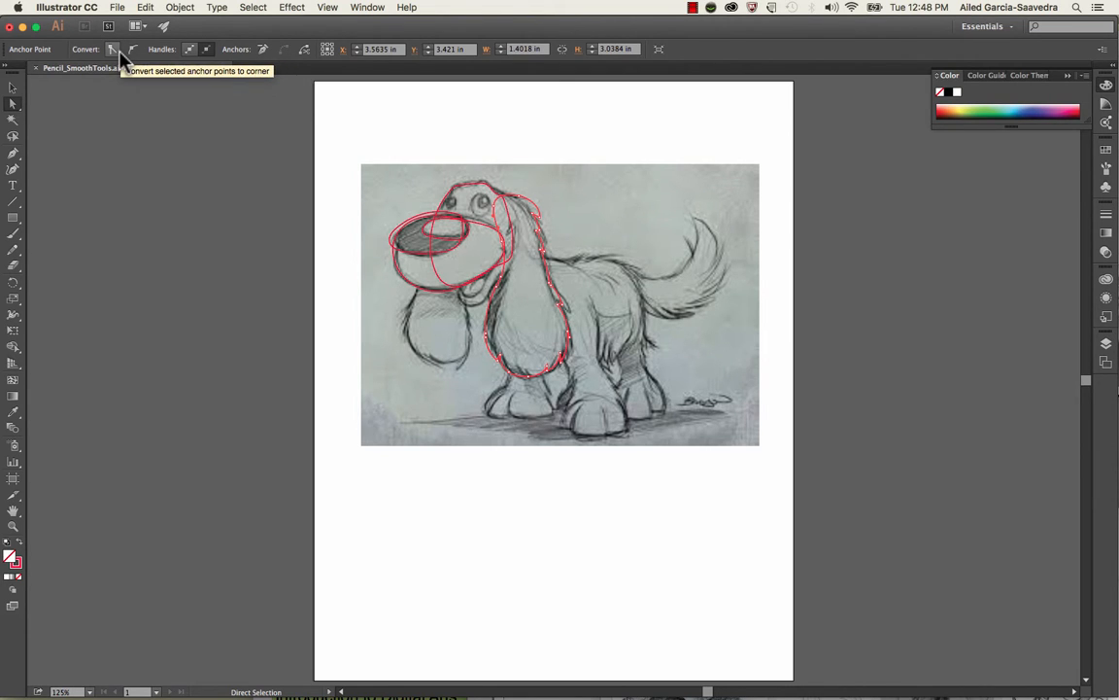
click(525, 156)
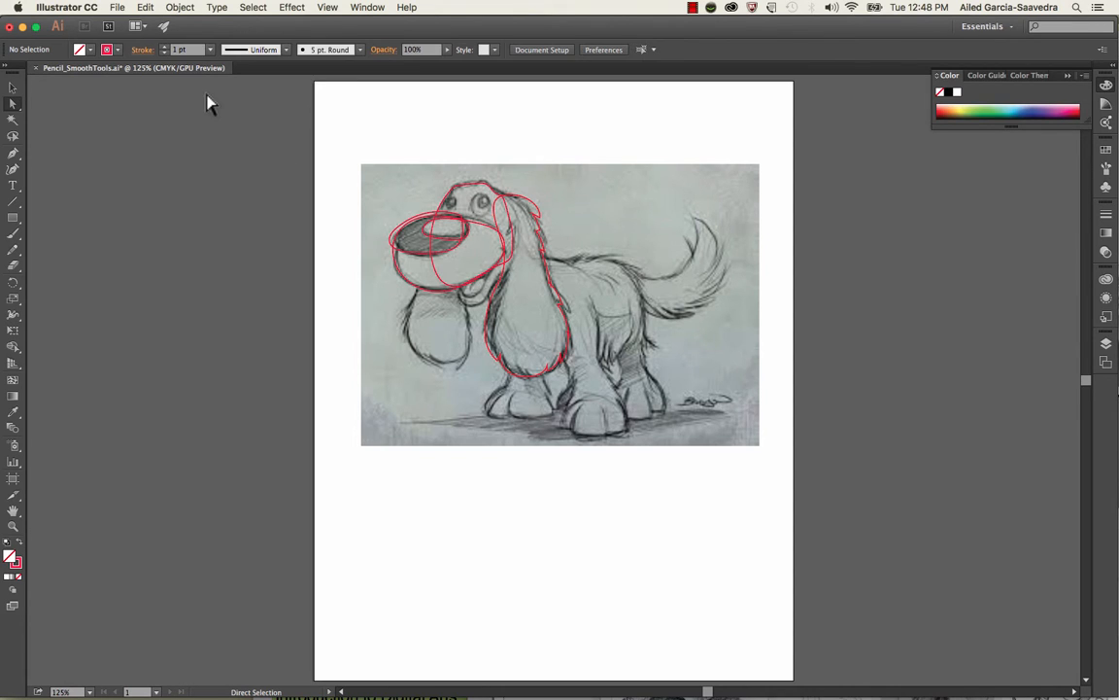
Trace the far ear hanging below the muzzle with the Pencil tool as a closed outline about 0.94 × 1.40 in
click(13, 249)
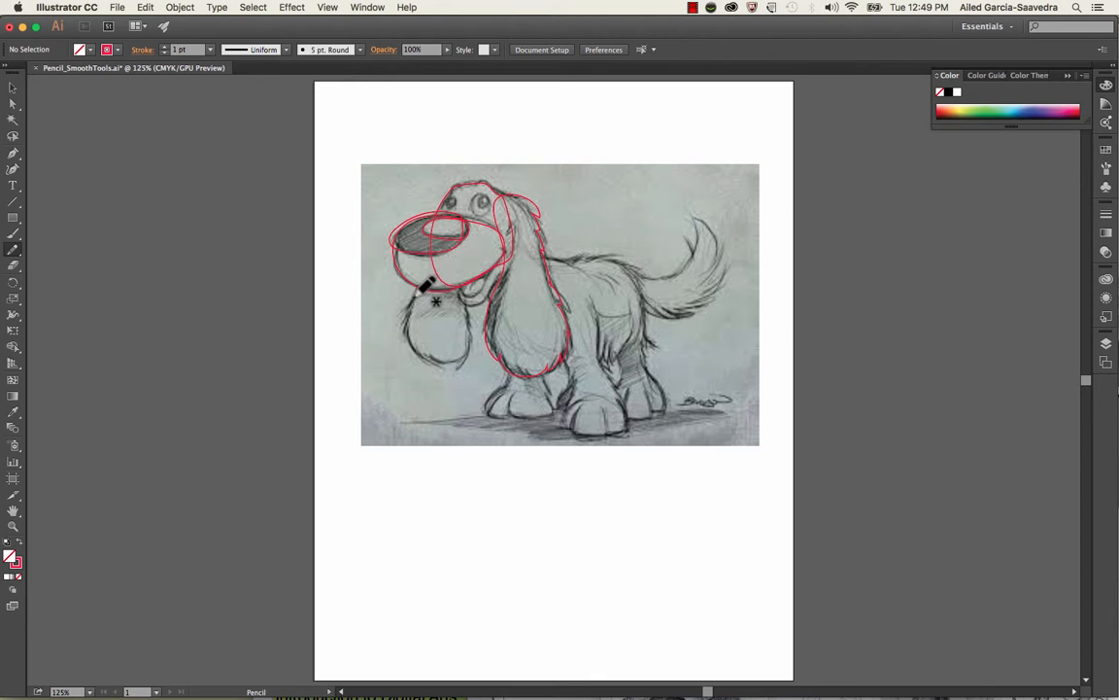
drag(411, 329, 425, 357)
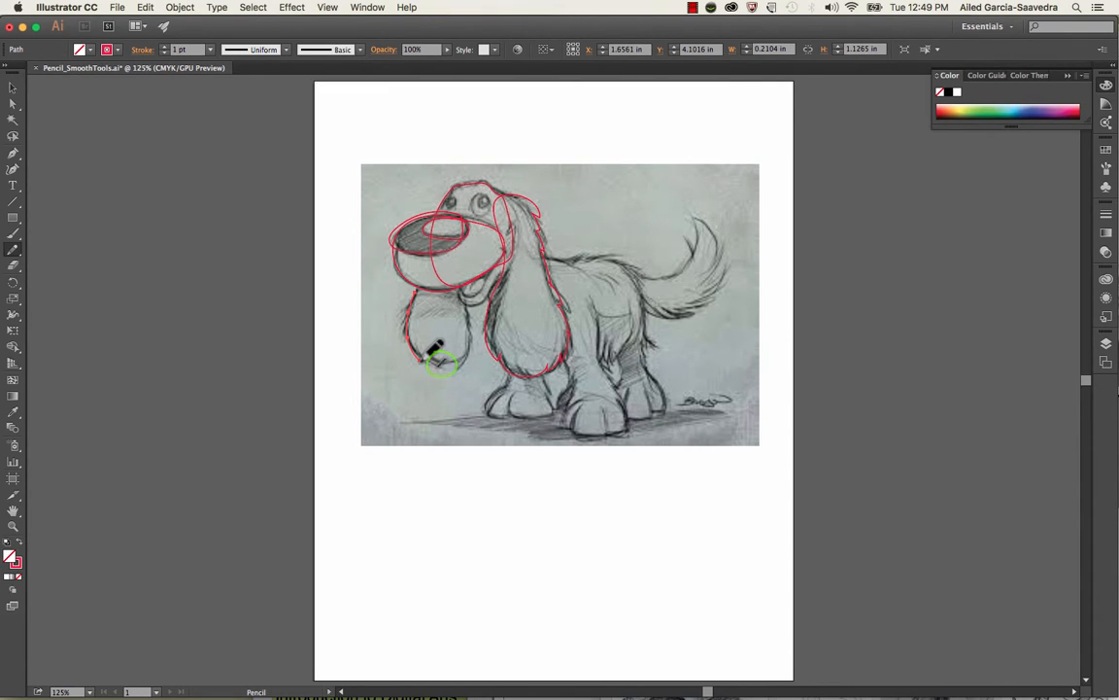
mouse_move(424, 359)
mouse_down()
mouse_move(447, 366)
mouse_move(469, 319)
mouse_move(454, 289)
mouse_move(433, 285)
mouse_up()
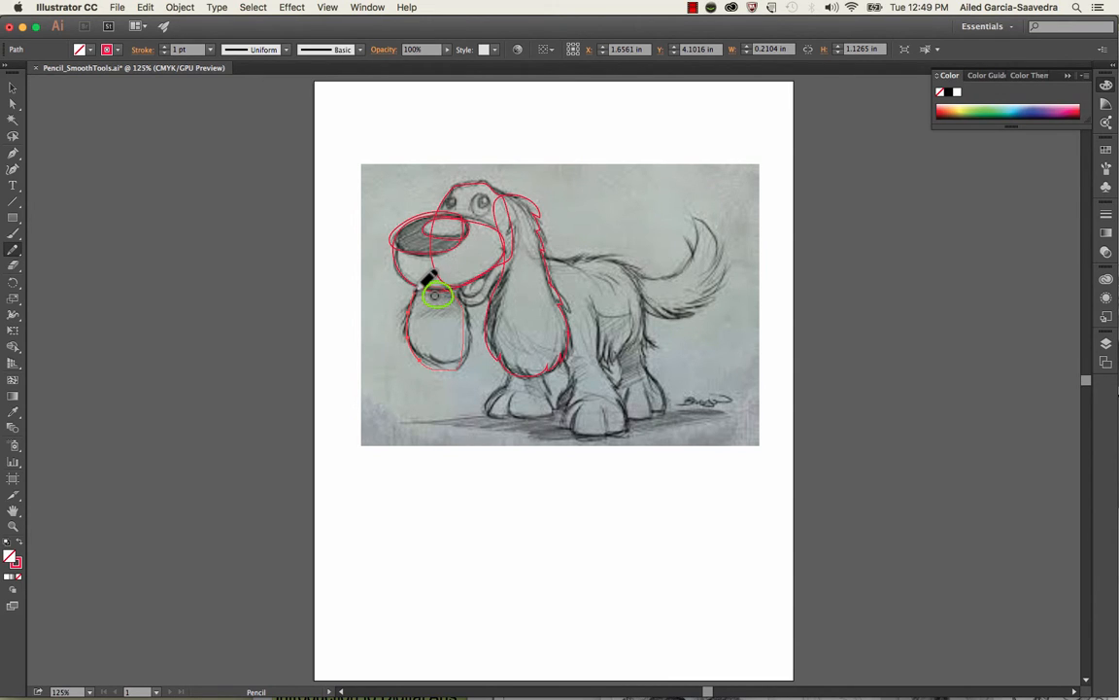
drag(420, 286, 414, 292)
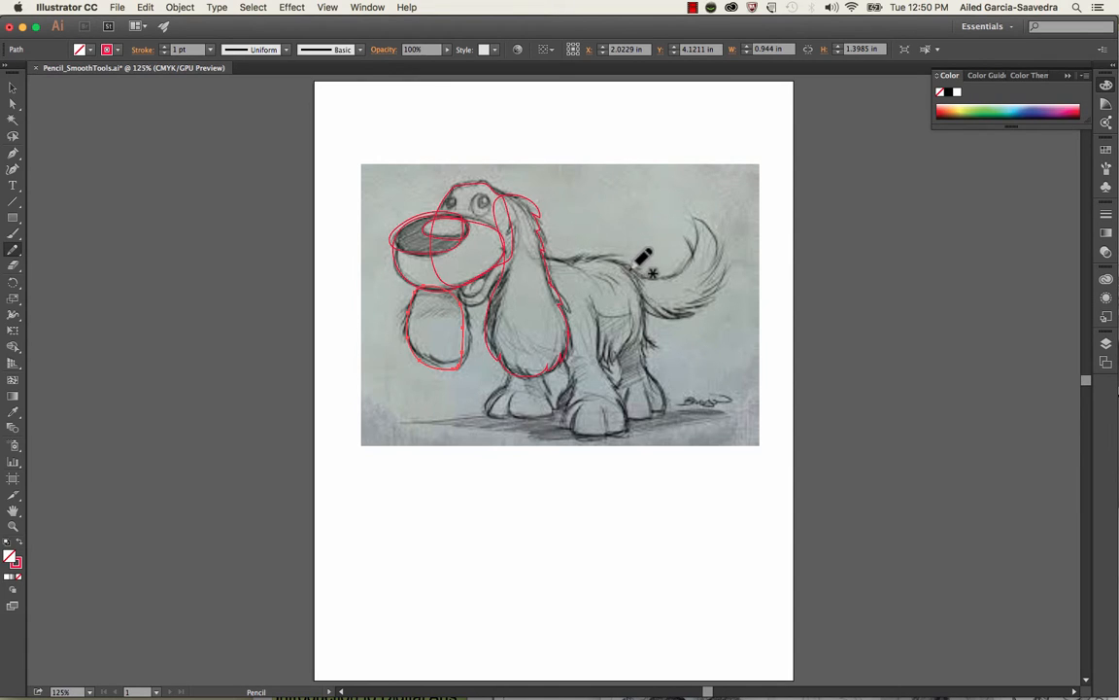
Trace the furry tail as a closed pencil path about 1.66 × 1.74 in and refine it with the Smooth tool
mouse_move(630, 276)
mouse_down()
mouse_move(665, 275)
mouse_move(692, 248)
mouse_move(691, 216)
mouse_up()
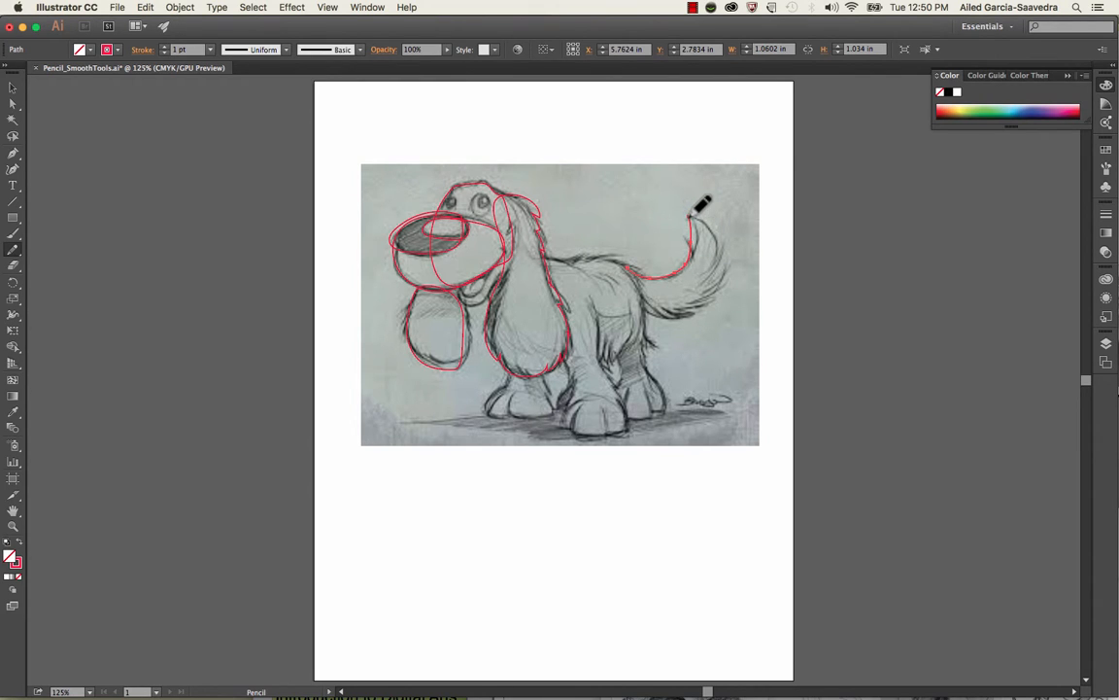
mouse_move(691, 216)
mouse_down()
mouse_move(732, 272)
mouse_move(712, 293)
mouse_move(723, 290)
mouse_move(673, 316)
mouse_move(633, 257)
mouse_up()
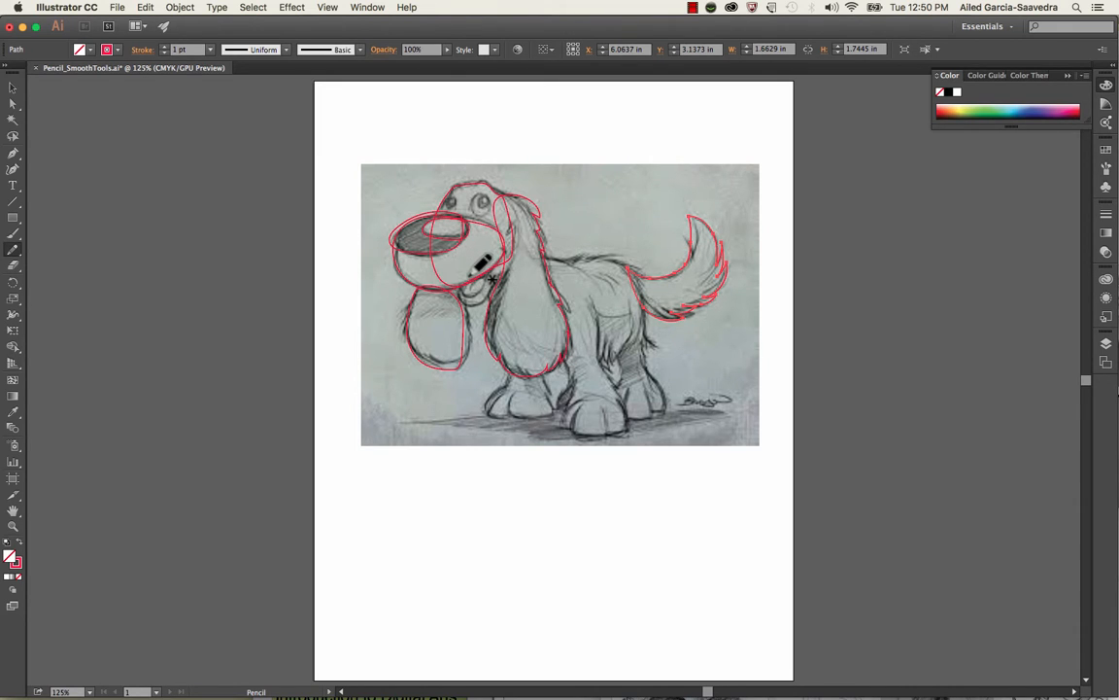
click(14, 255)
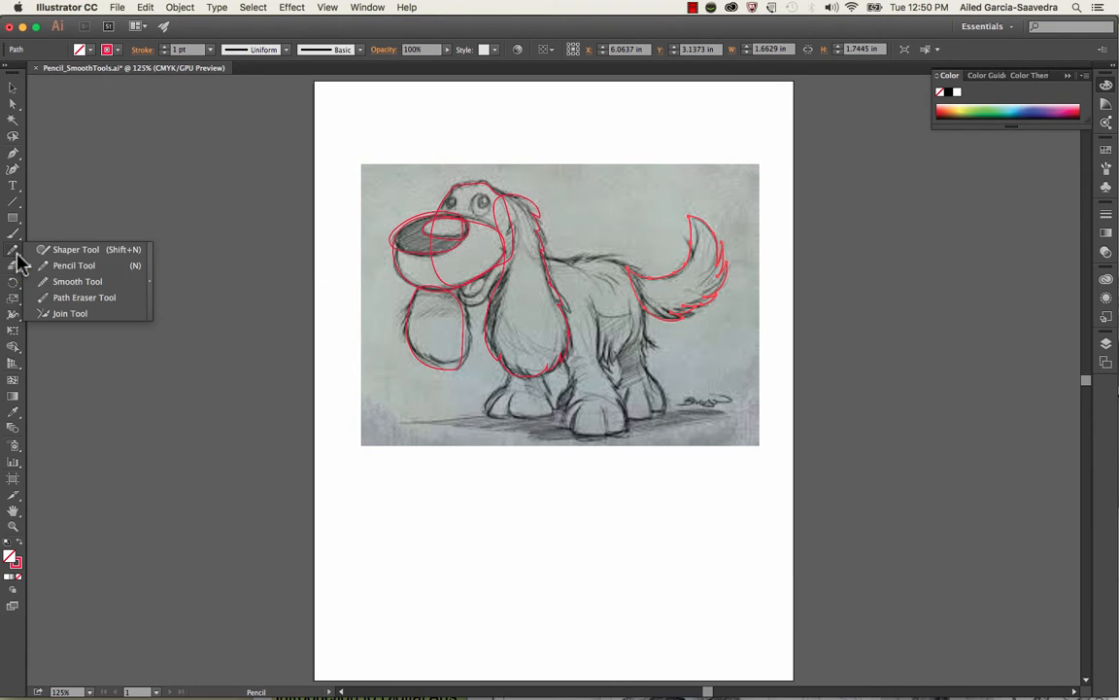
click(80, 283)
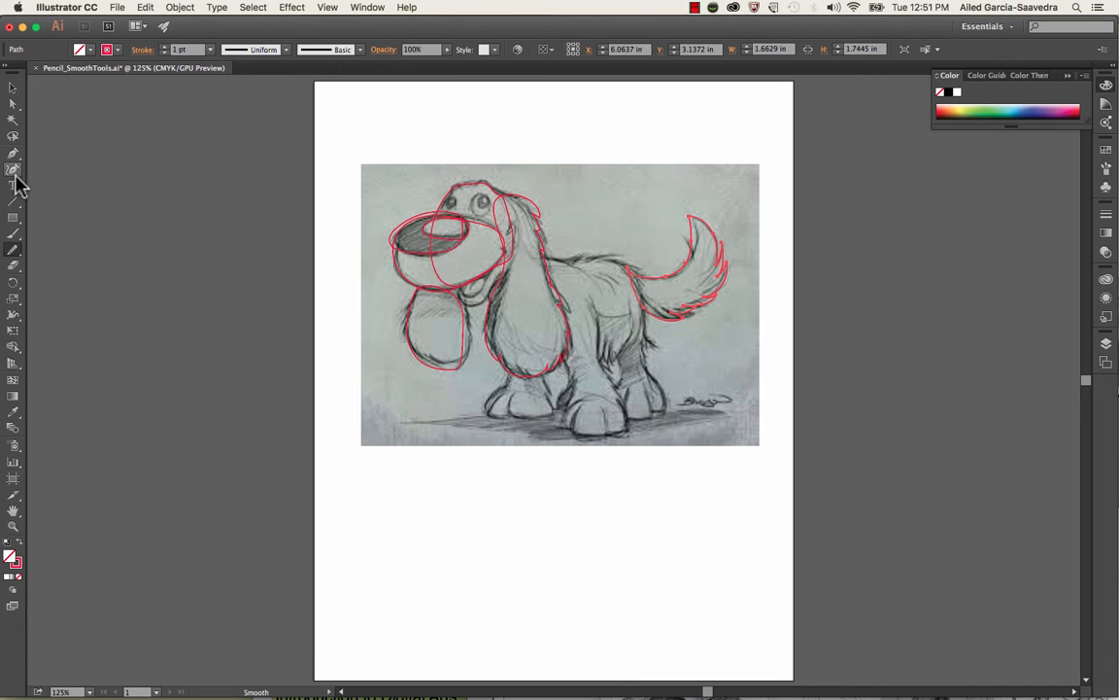
Draw a jagged, wavy pencil test line about 2.43 × 0.41 in below the dog sketch and deselect it
drag(15, 251, 58, 255)
mouse_move(458, 482)
mouse_down()
mouse_move(496, 497)
mouse_move(578, 475)
mouse_move(604, 483)
mouse_up()
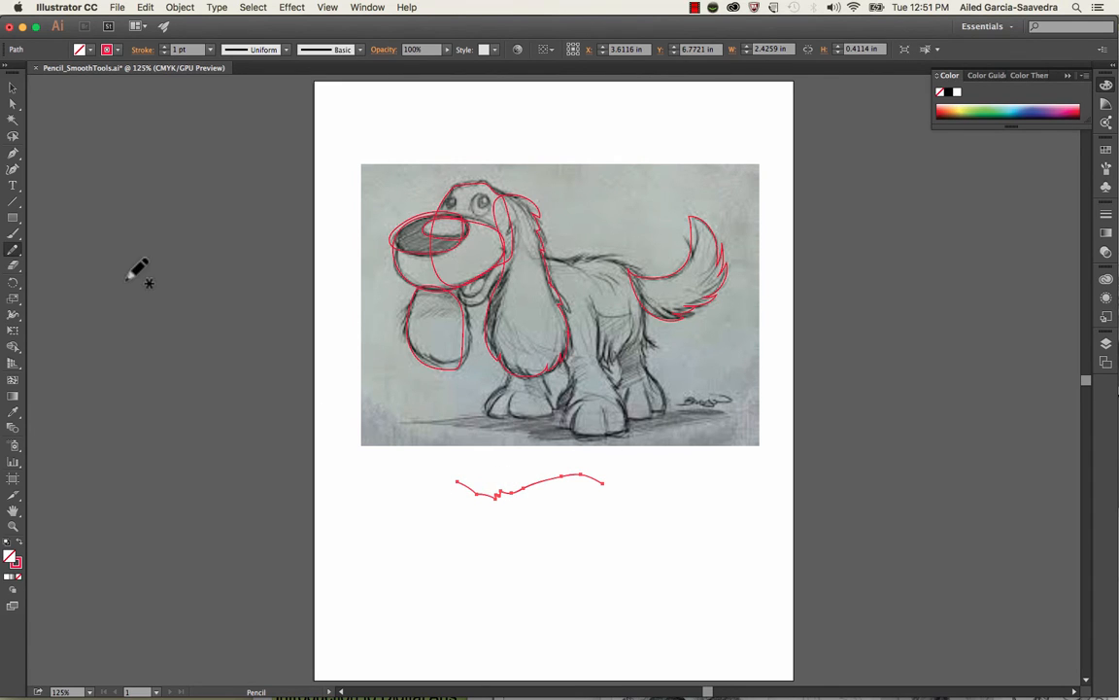
click(13, 88)
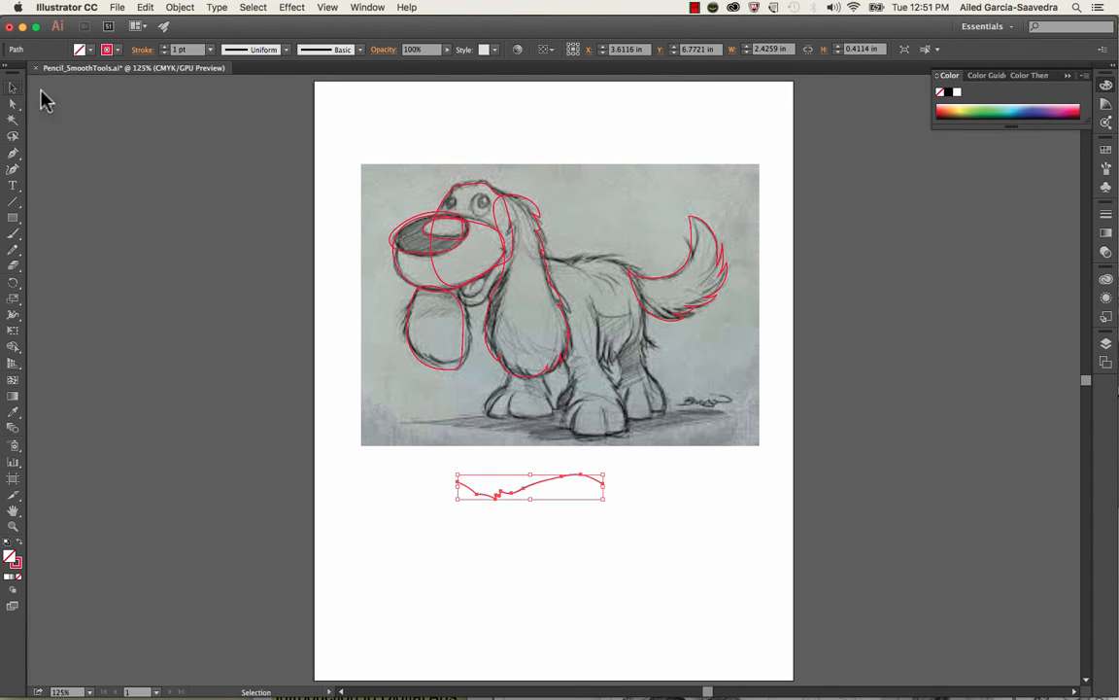
click(496, 575)
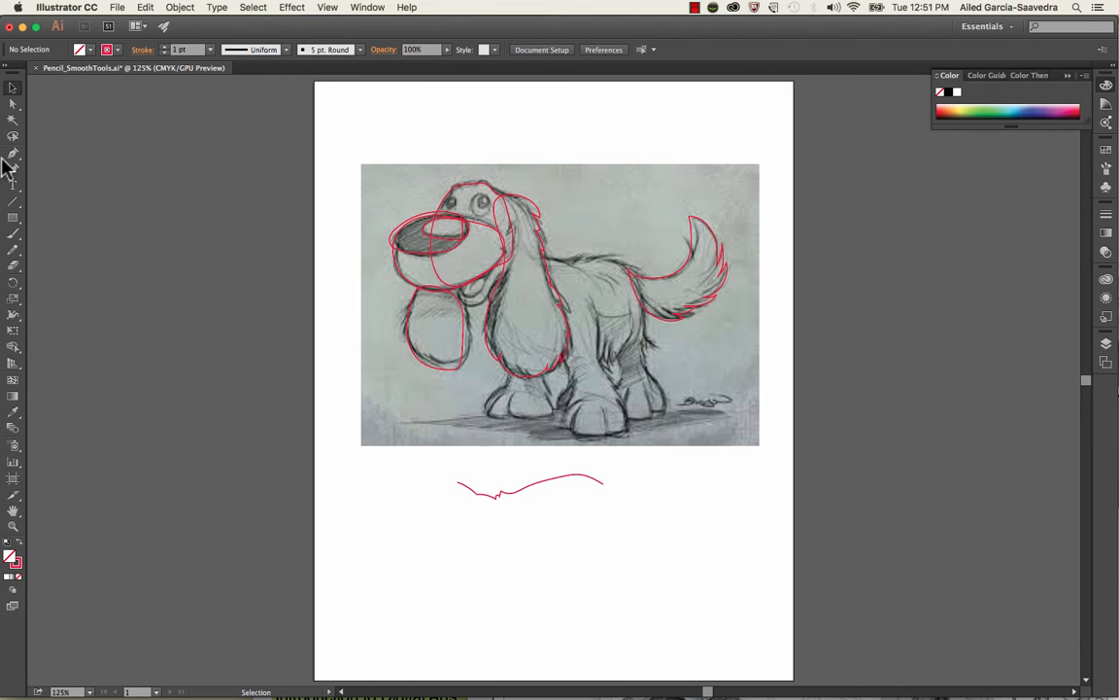
Smooth the crest near the right end of the test line with the Smooth tool
click(497, 495)
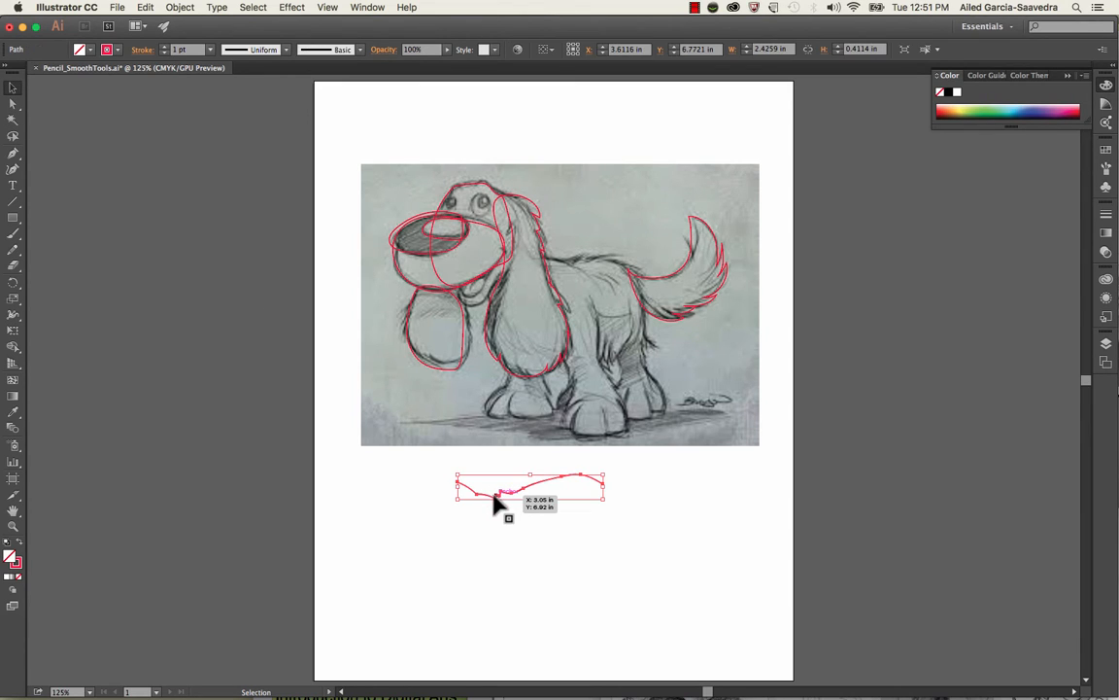
click(17, 257)
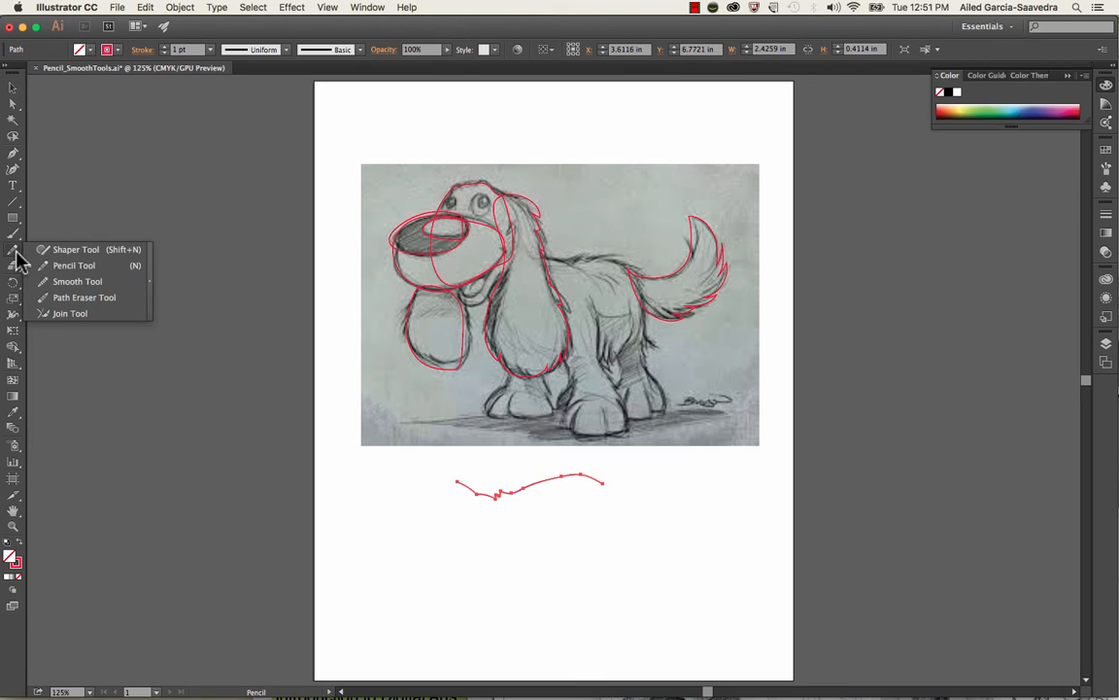
click(64, 283)
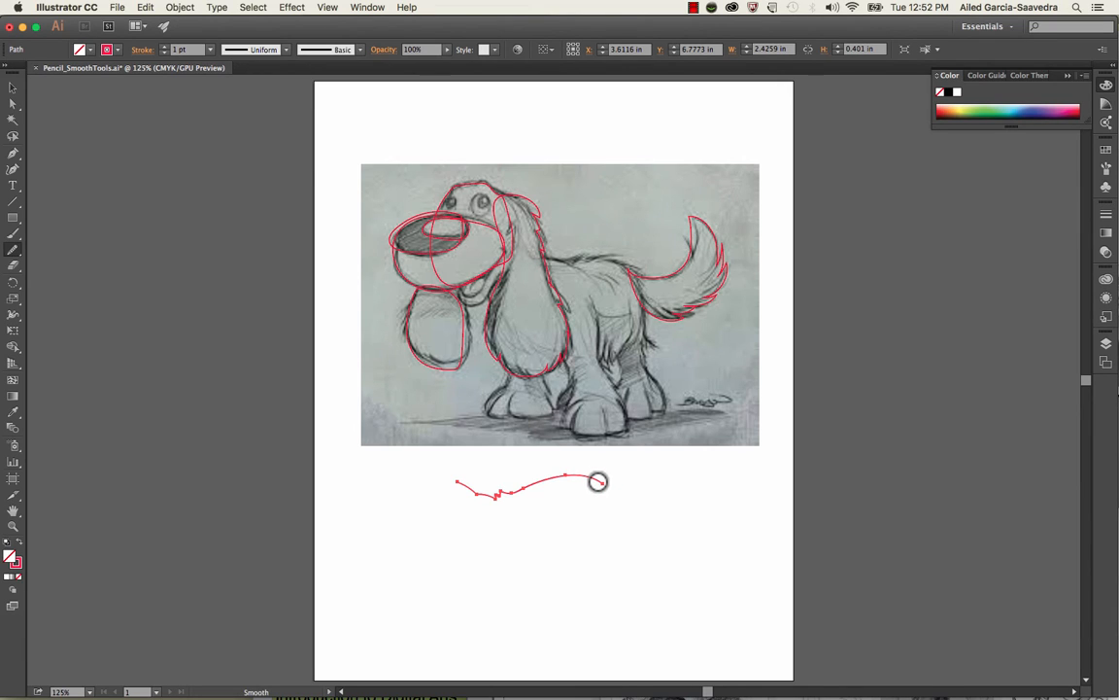
Smooth the dog's head outline with the Smooth tool, then deselect it
click(16, 87)
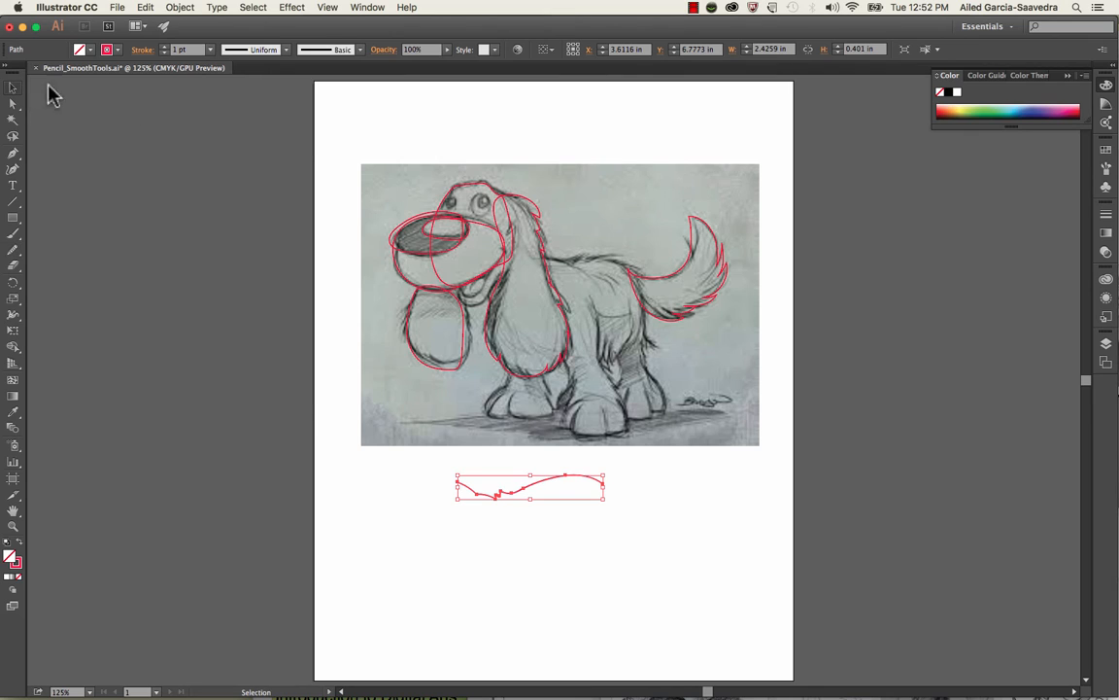
click(457, 197)
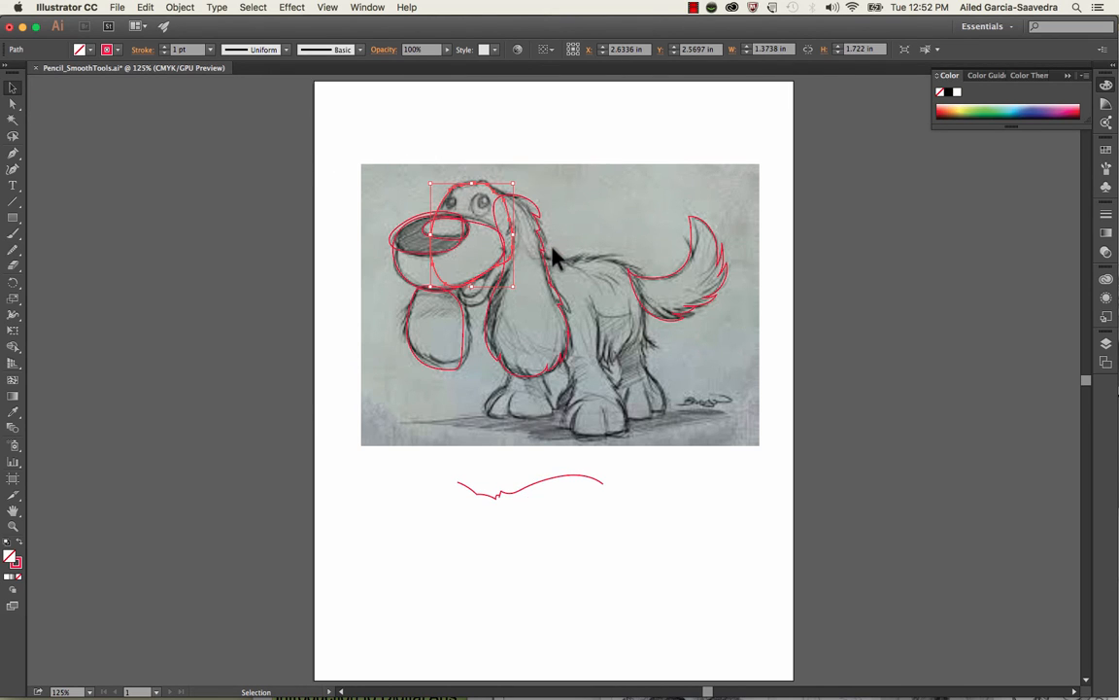
drag(20, 254, 53, 280)
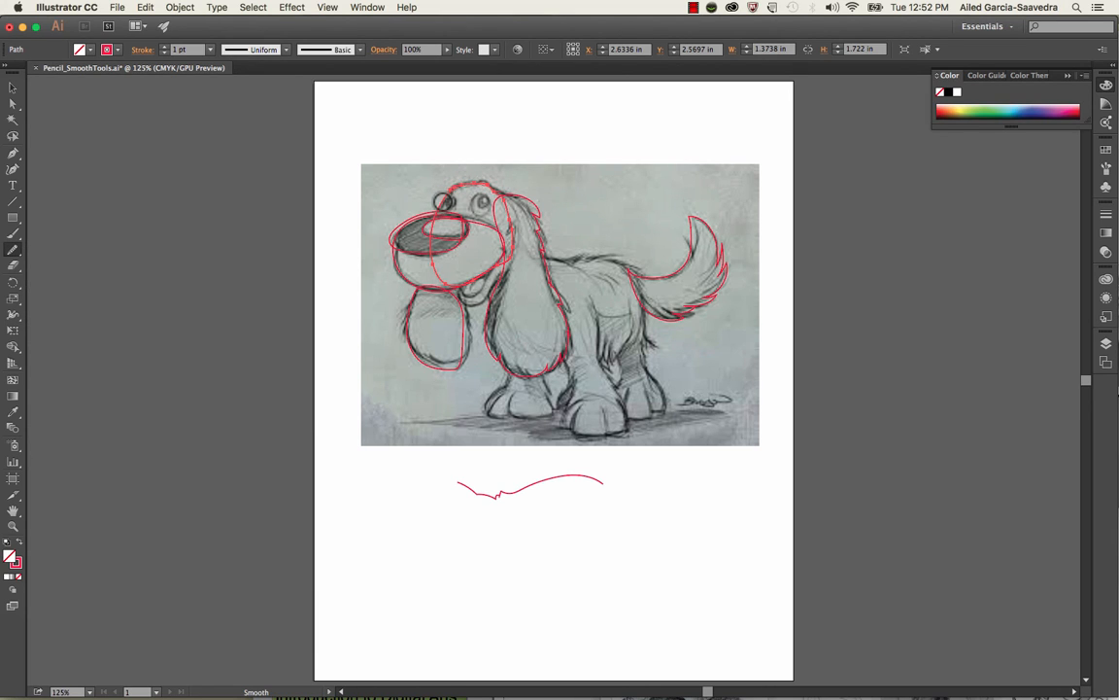
mouse_move(444, 201)
mouse_down()
mouse_move(434, 162)
mouse_move(508, 266)
mouse_up()
click(14, 88)
click(231, 165)
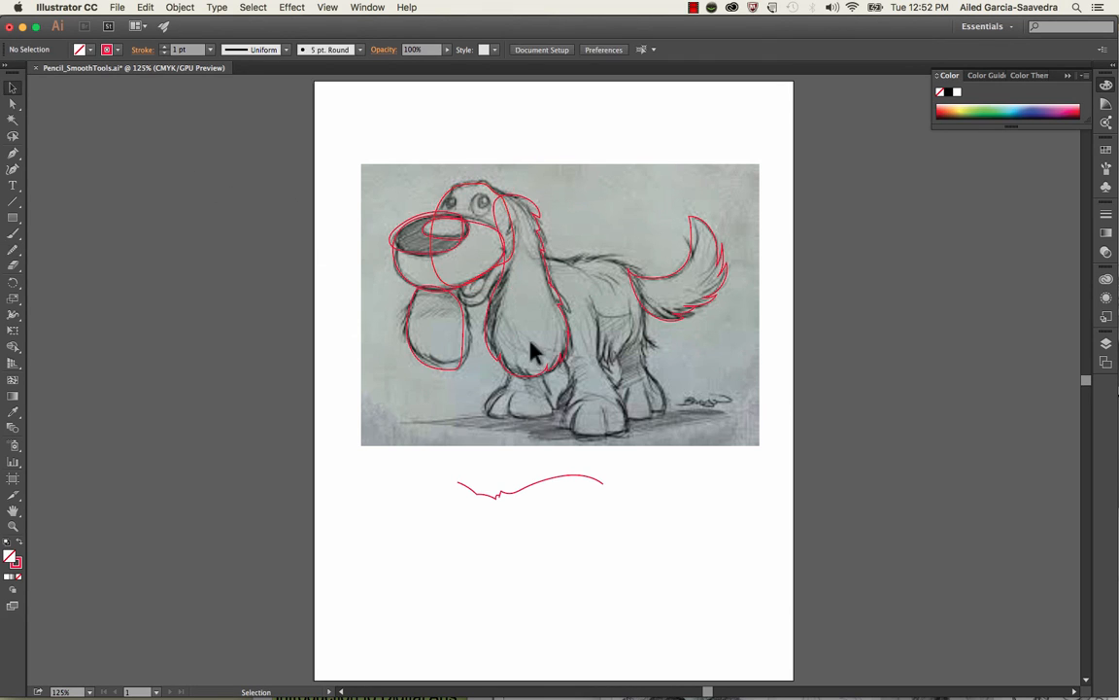